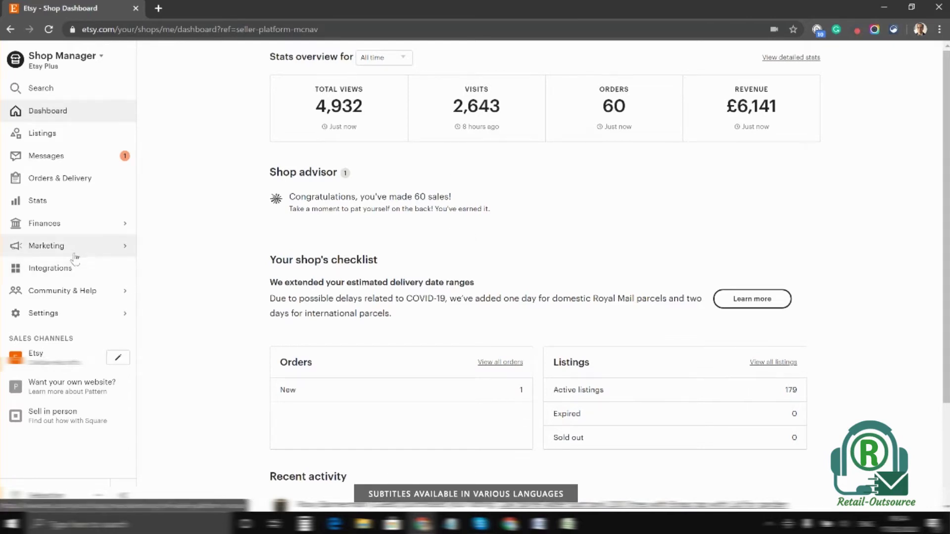
# Step: Open the eRank integration's details from the Etsy shop's third-party Integrations page
pyautogui.click(78, 276)
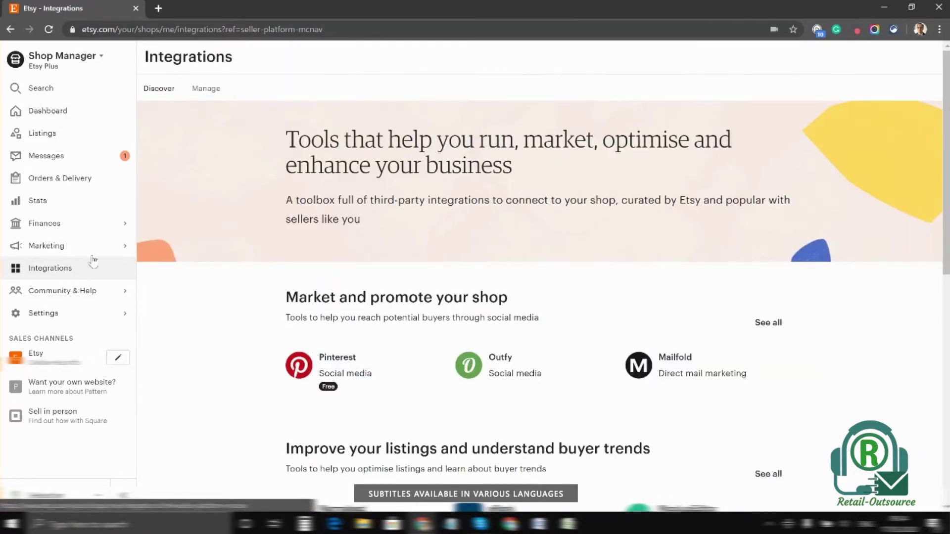
pyautogui.scroll(-2, 578, 290)
pyautogui.scroll(-1, 549, 278)
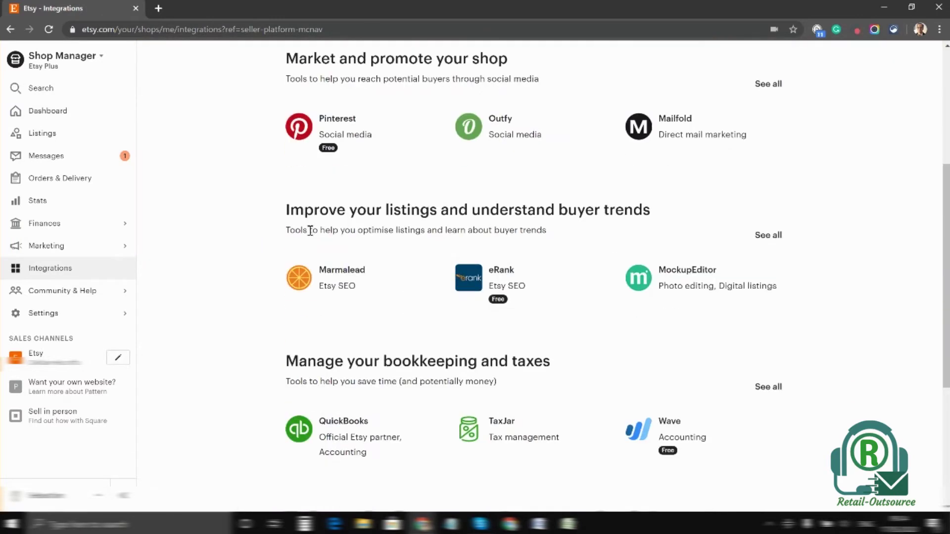
pyautogui.click(525, 289)
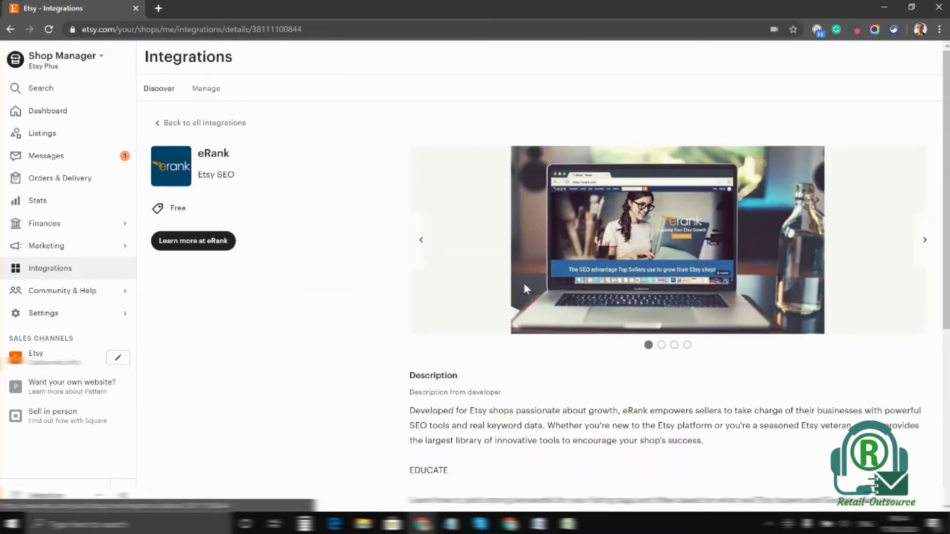
# Step: Go to the shop's eRank dashboard and open the account options menu
pyautogui.click(225, 247)
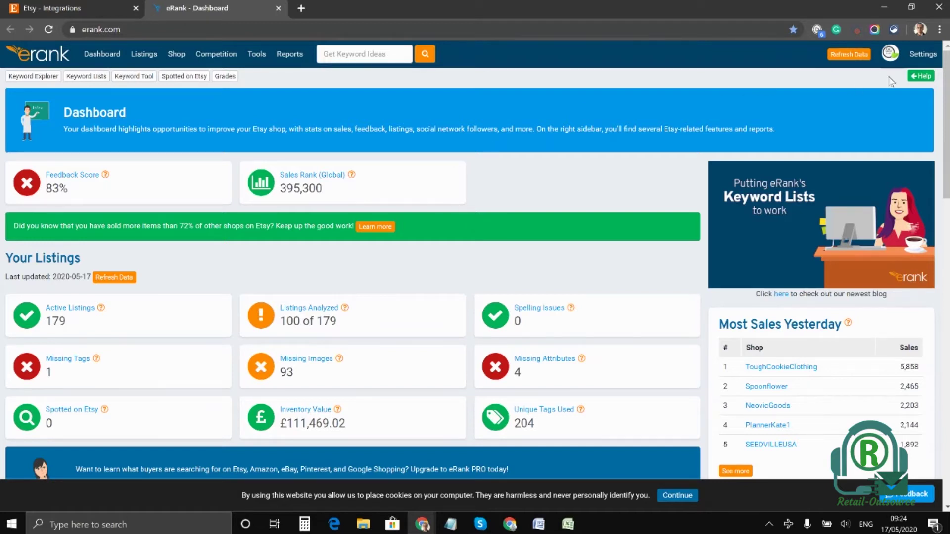
pyautogui.click(919, 58)
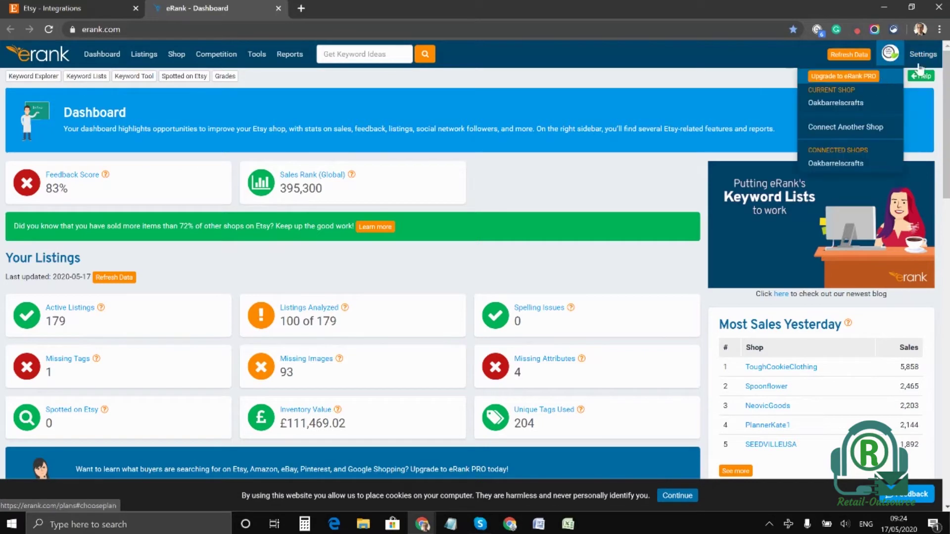
pyautogui.click(883, 87)
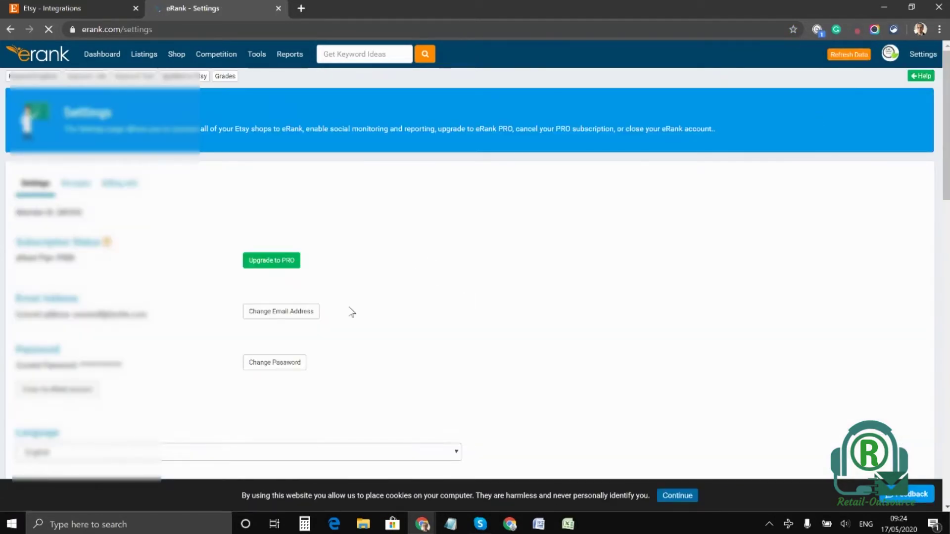
pyautogui.scroll(-2, 350, 310)
pyautogui.scroll(-2, 350, 310)
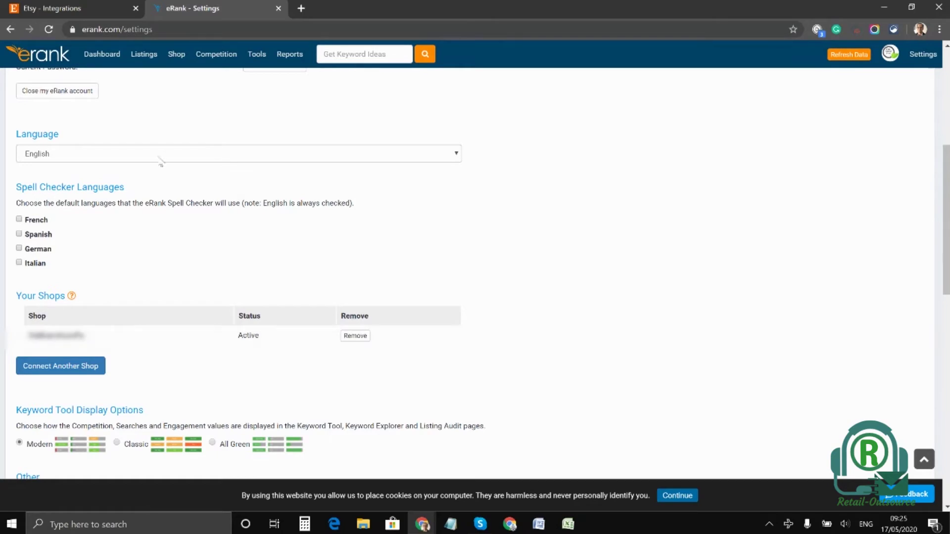
pyautogui.click(112, 61)
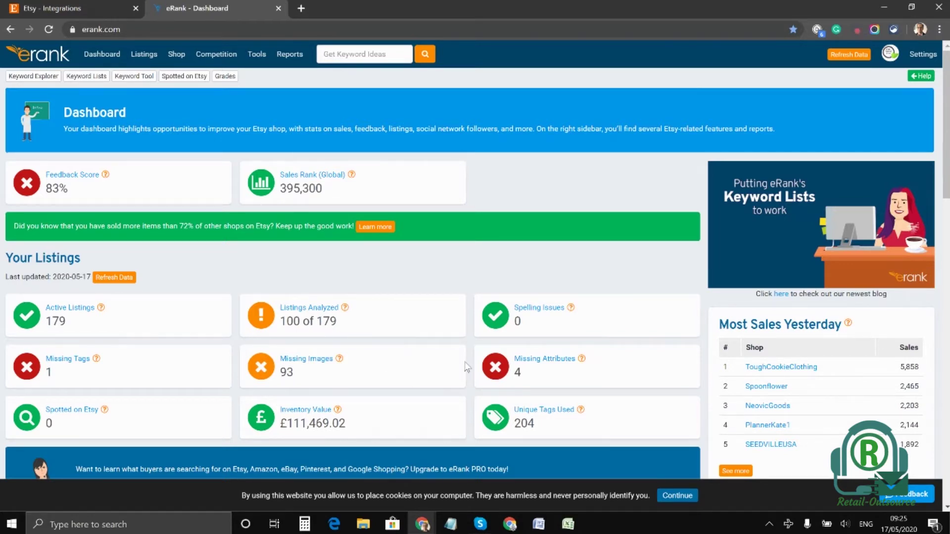
pyautogui.scroll(-2, 534, 346)
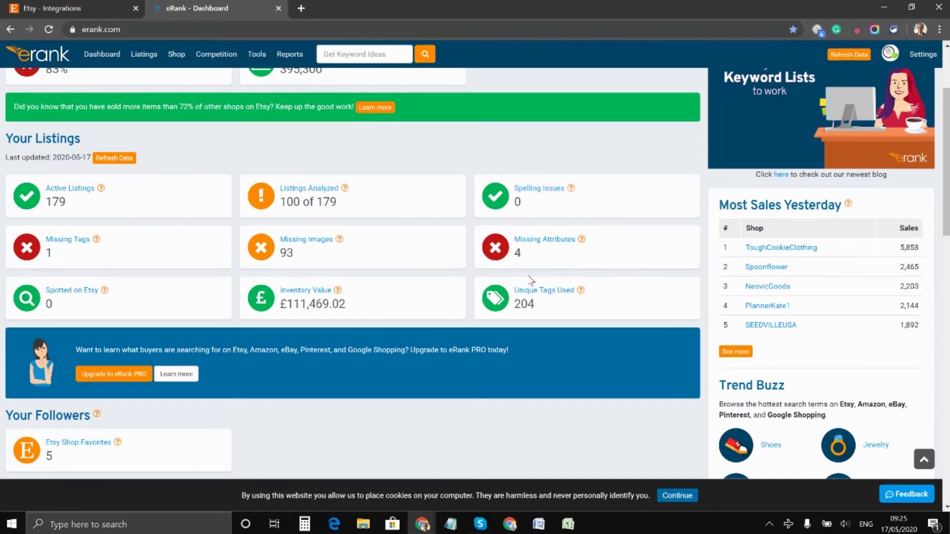
# Step: Open the Missing Tags report listing the one 12-tag listing
pyautogui.click(70, 245)
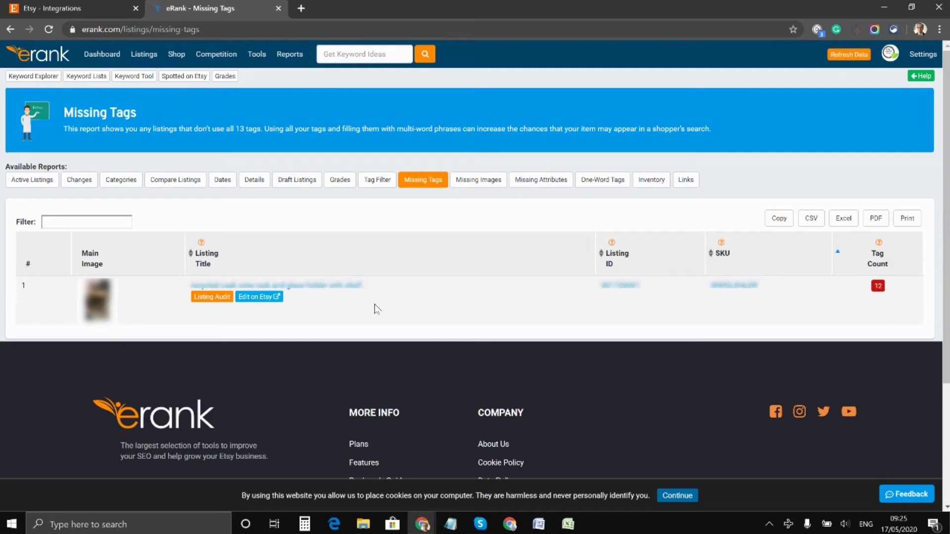
# Step: Run the Listing Audit on the recycled cask wine rack listing
pyautogui.click(220, 300)
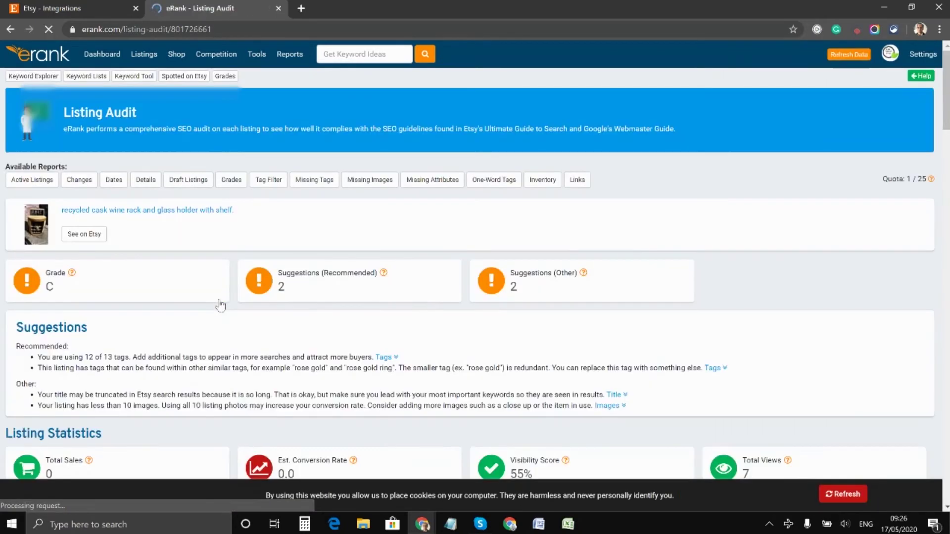
pyautogui.scroll(-2, 453, 303)
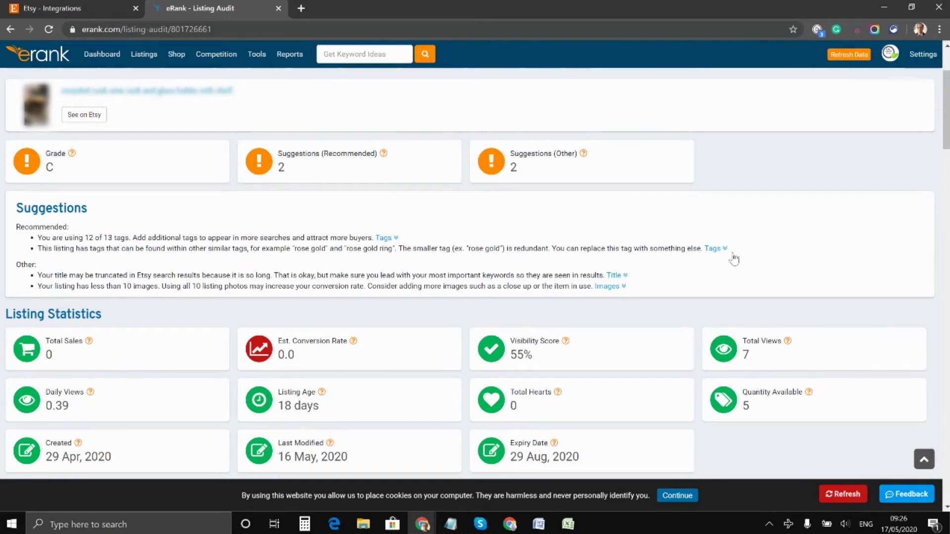
pyautogui.scroll(-2, 687, 278)
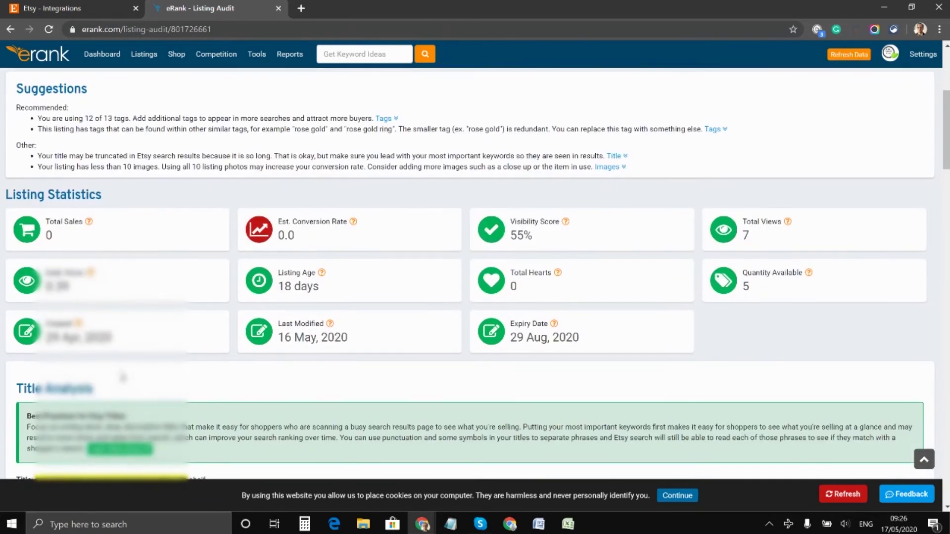
pyautogui.scroll(-1, 124, 378)
pyautogui.scroll(-1, 175, 341)
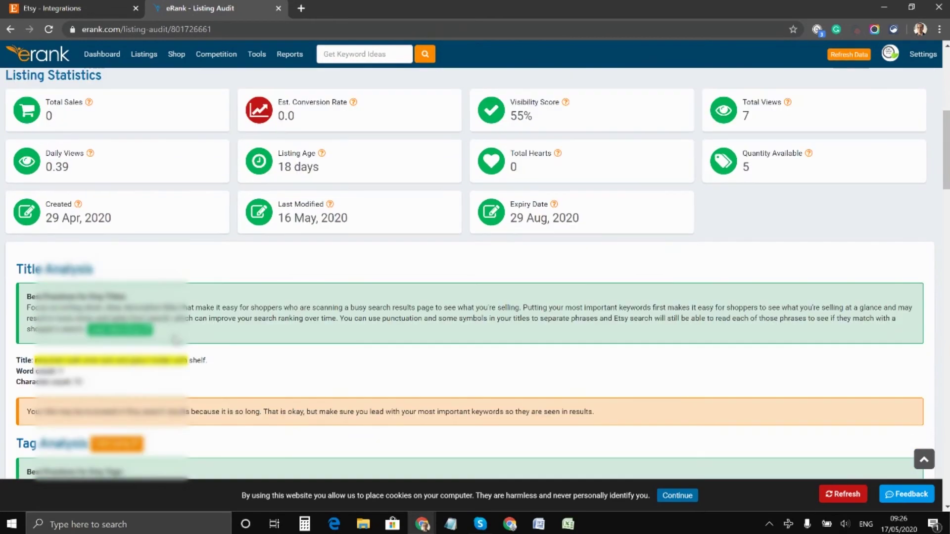
pyautogui.scroll(-1, 174, 341)
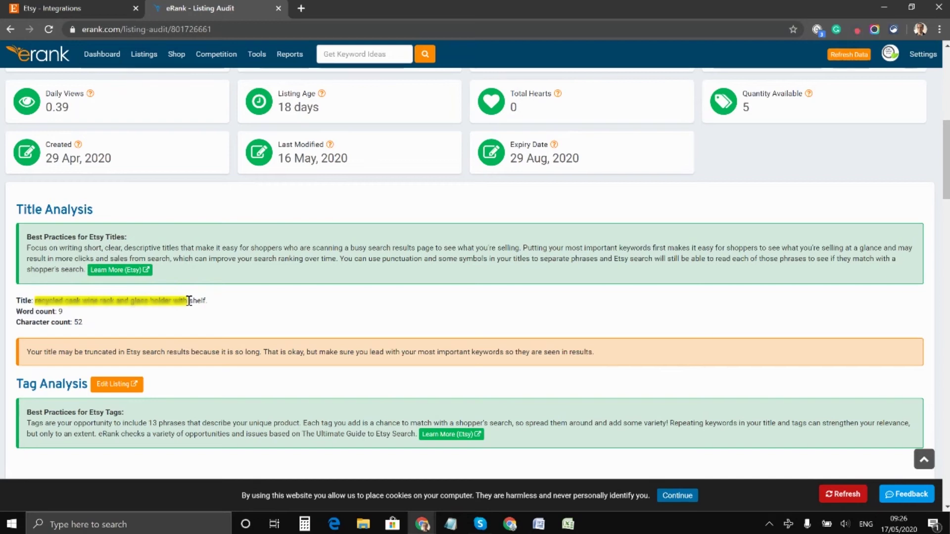
pyautogui.scroll(-2, 259, 300)
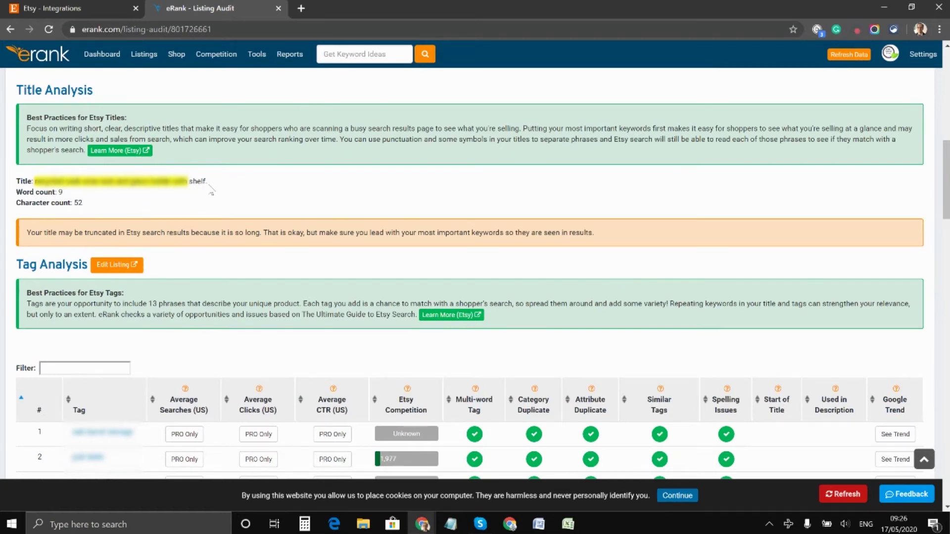
pyautogui.scroll(-3, 212, 191)
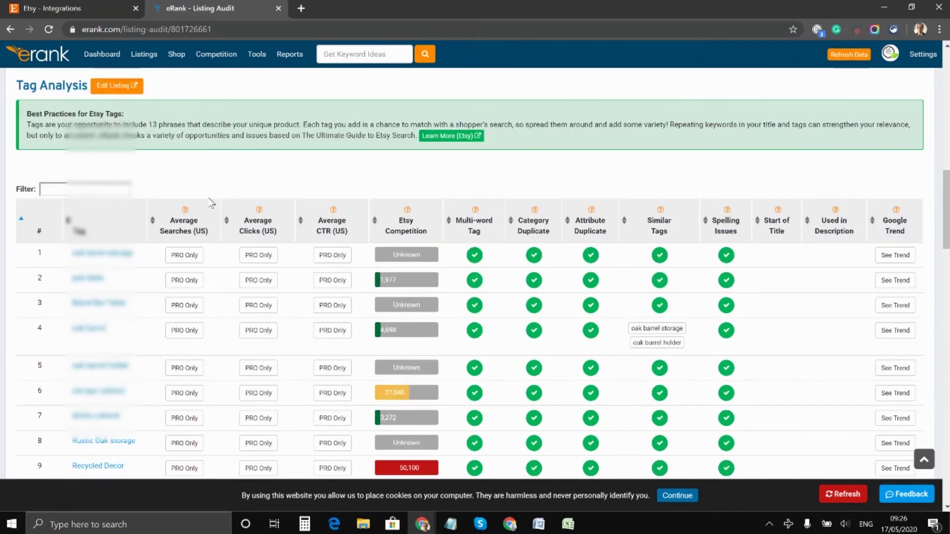
pyautogui.scroll(-2, 212, 202)
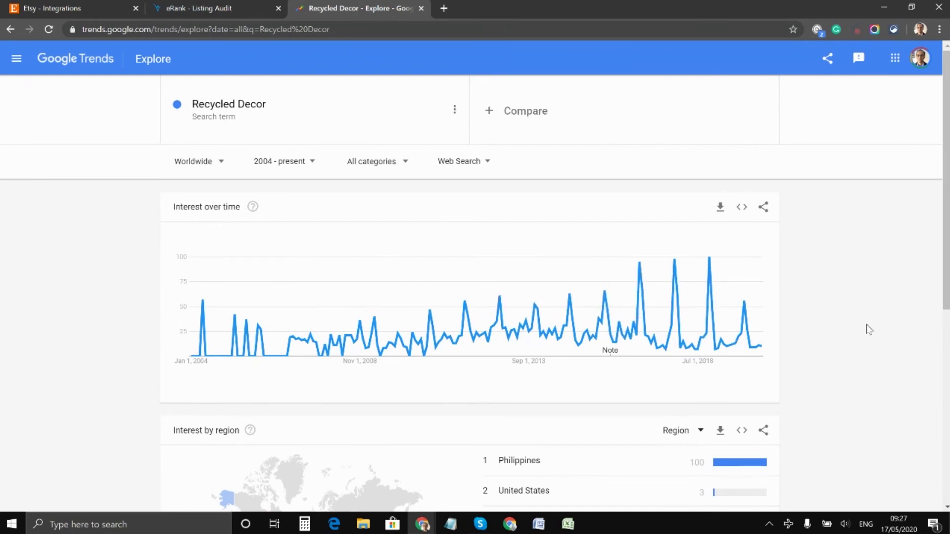
pyautogui.scroll(-3, 867, 329)
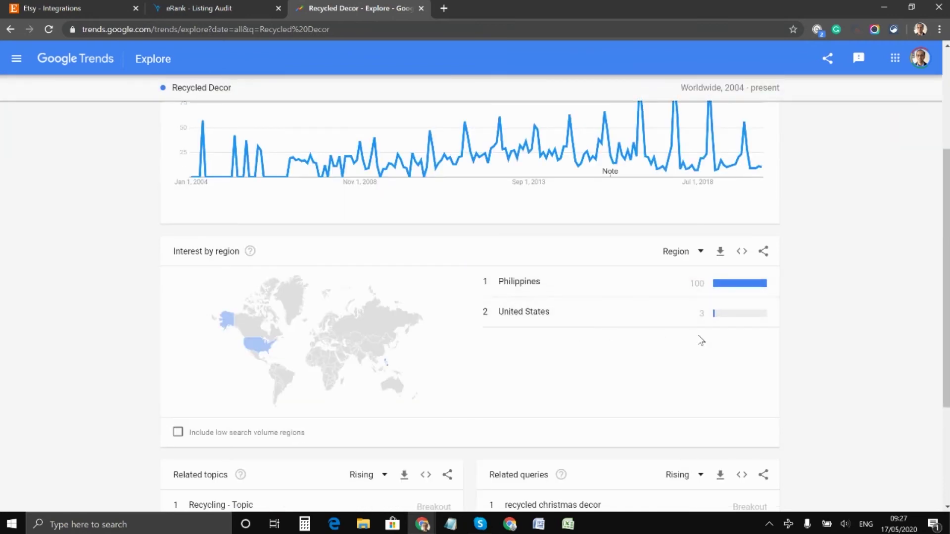
pyautogui.scroll(3, 879, 300)
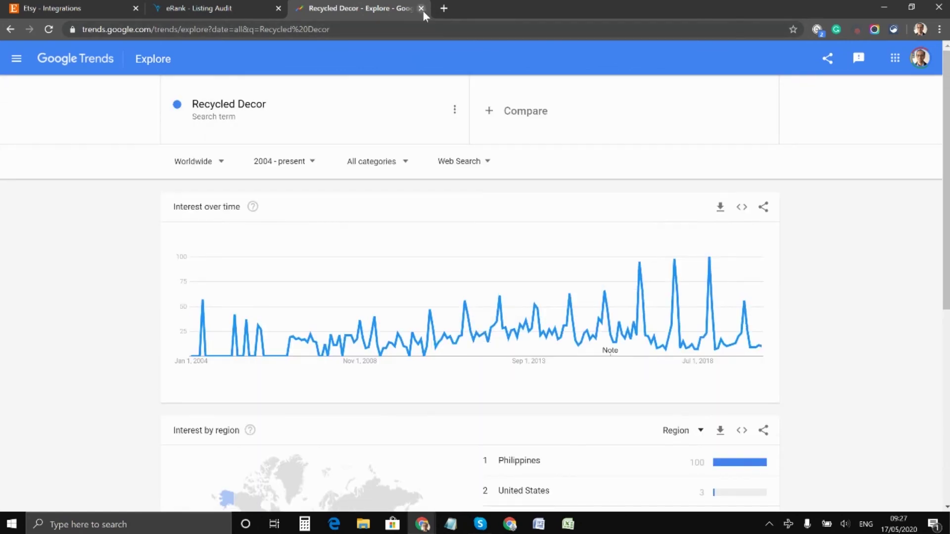
pyautogui.click(421, 9)
pyautogui.scroll(-2, 565, 170)
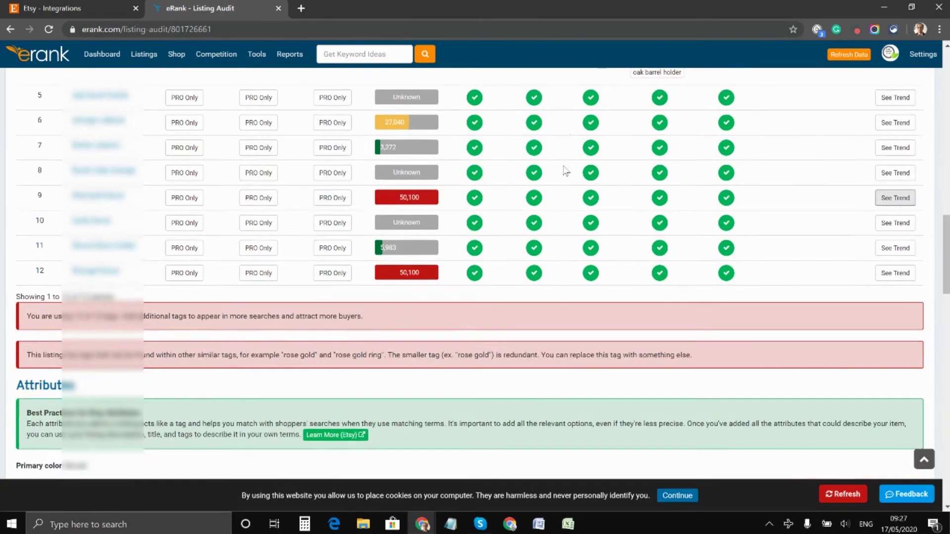
pyautogui.scroll(-1, 571, 186)
pyautogui.scroll(-2, 583, 203)
pyautogui.scroll(-2, 502, 307)
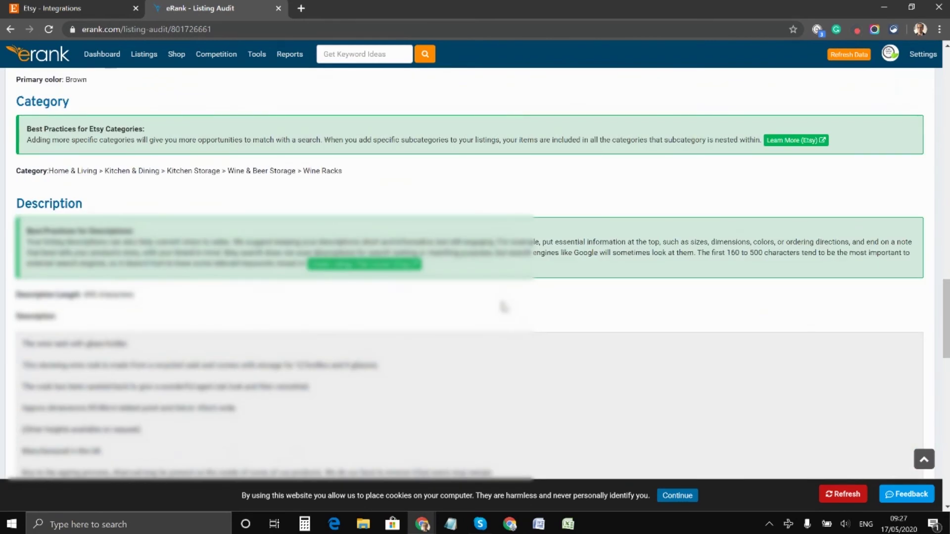
pyautogui.scroll(-2, 502, 306)
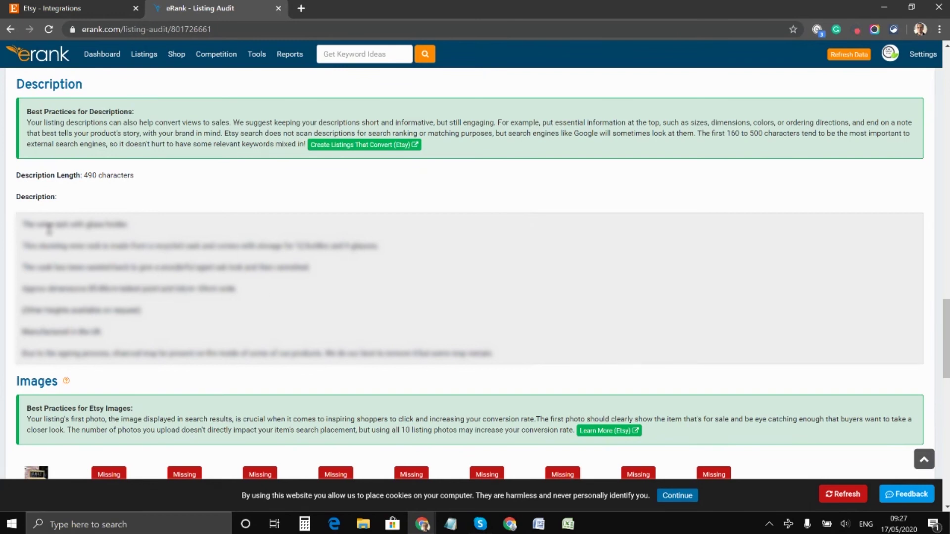
pyautogui.scroll(-2, 371, 241)
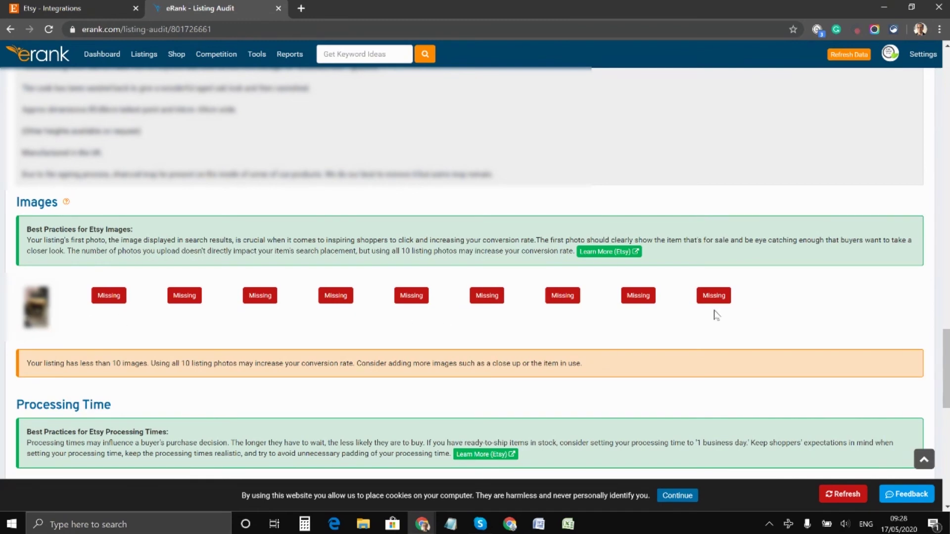
pyautogui.scroll(-2, 766, 321)
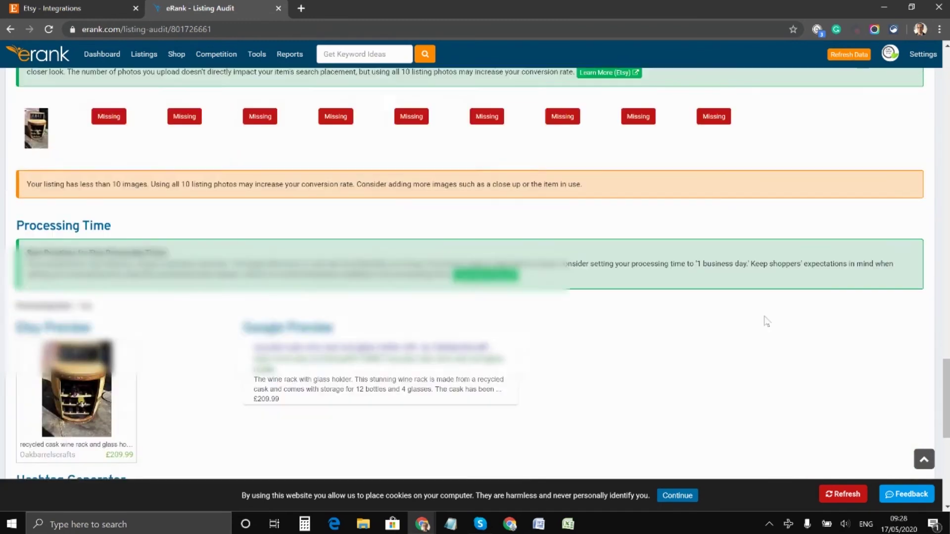
pyautogui.scroll(-2, 765, 321)
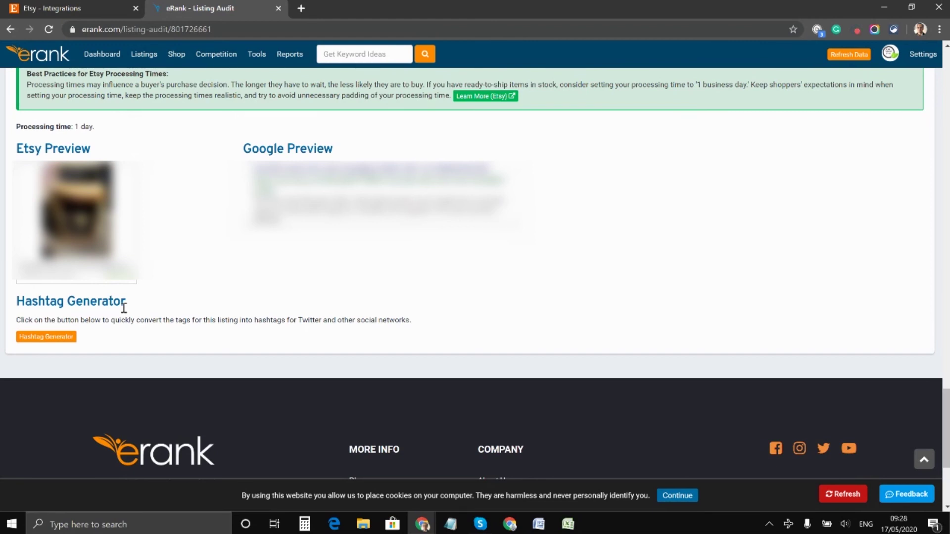
# Step: Launch the Hashtag Generator from the bottom of the wine rack listing's audit
pyautogui.click(61, 341)
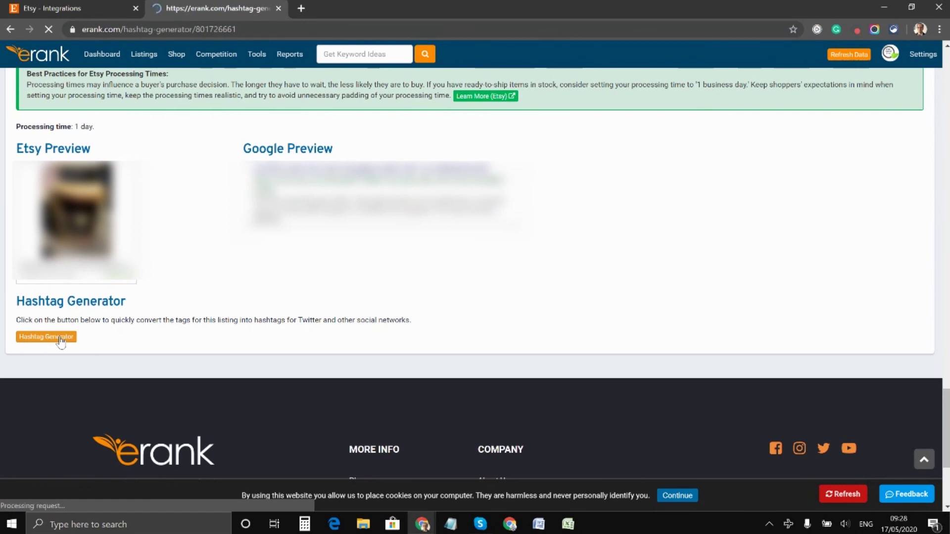